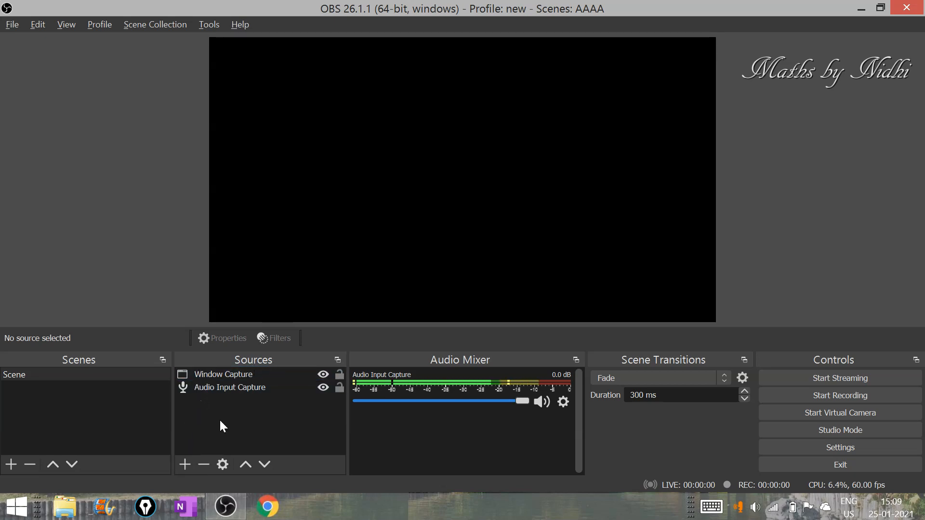
- Add a new Text (GDI+) source to the scene and enter ABCD as its text
click(184, 466)
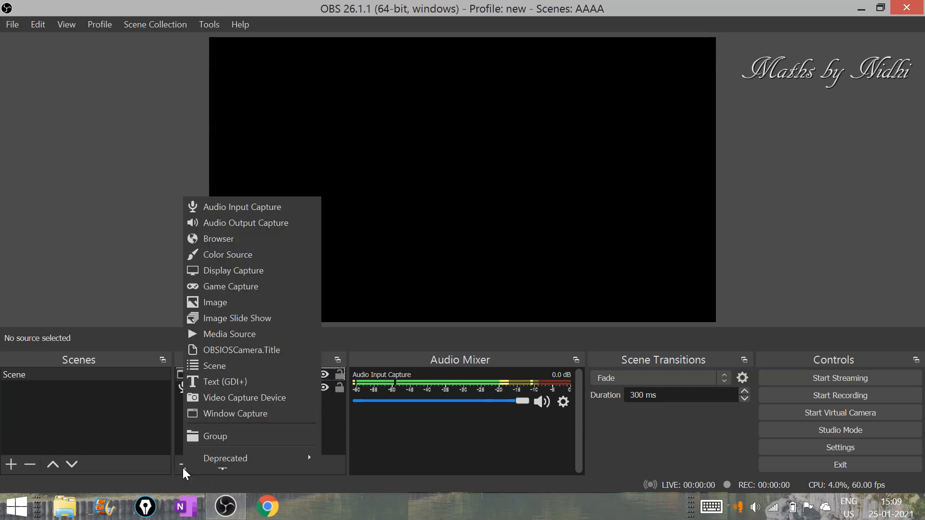
click(218, 385)
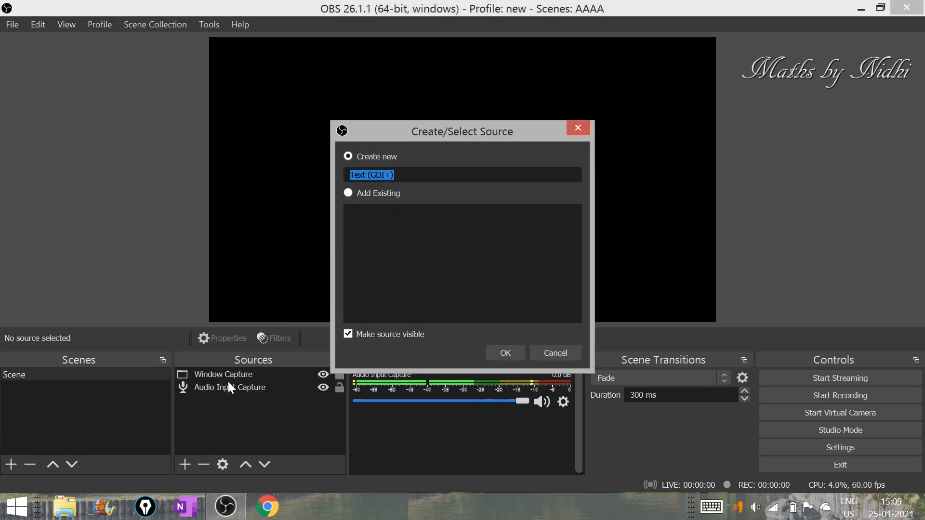
click(514, 355)
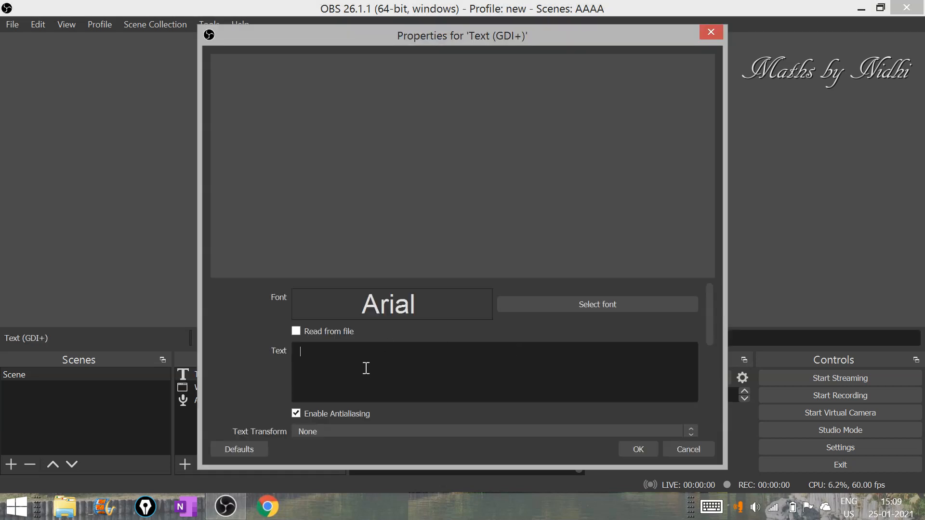
text(A)
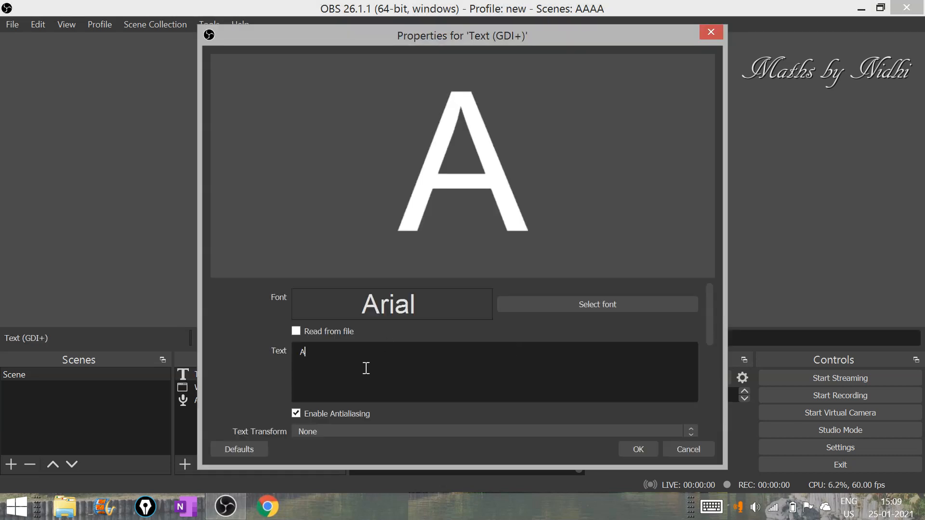
text(BCD)
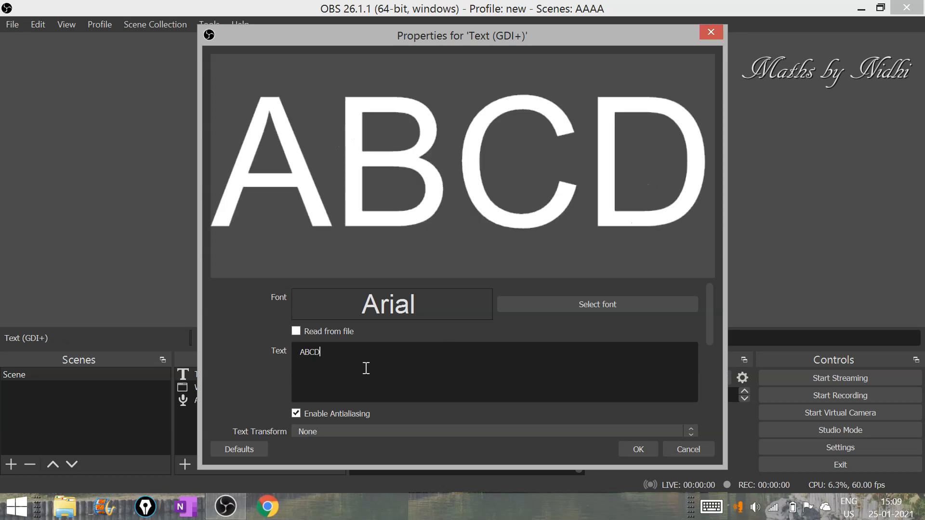
- Accept Arial Regular at size 256 as the text font and white #ffffff as its color
click(566, 309)
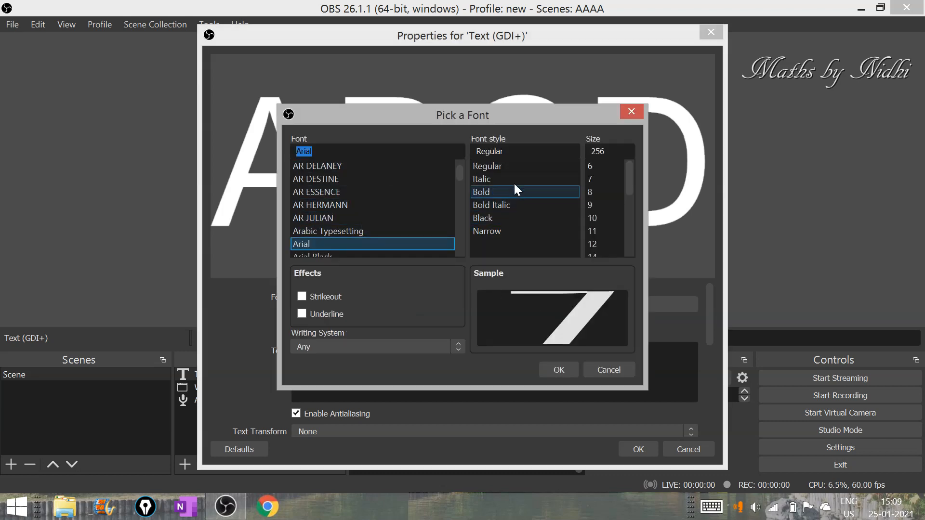
click(558, 369)
scroll(565, 370, down, 1)
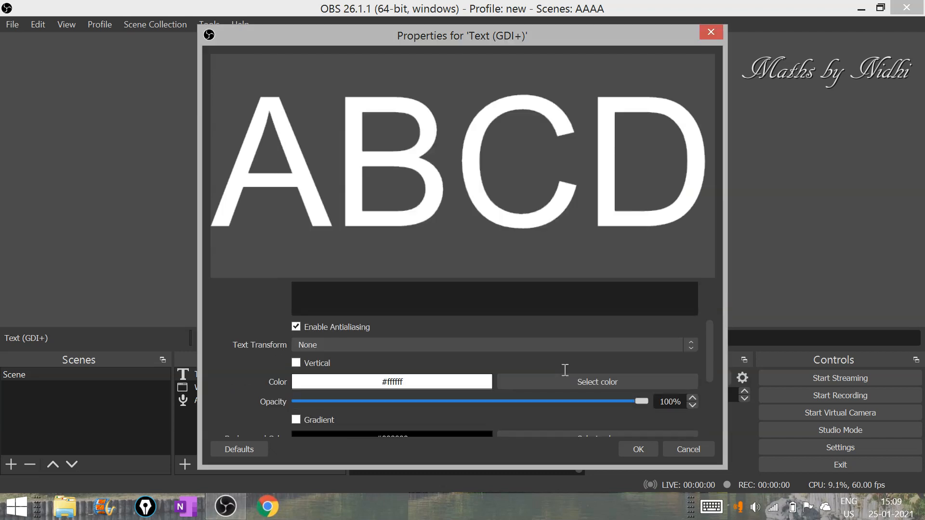
scroll(571, 358, down, 1)
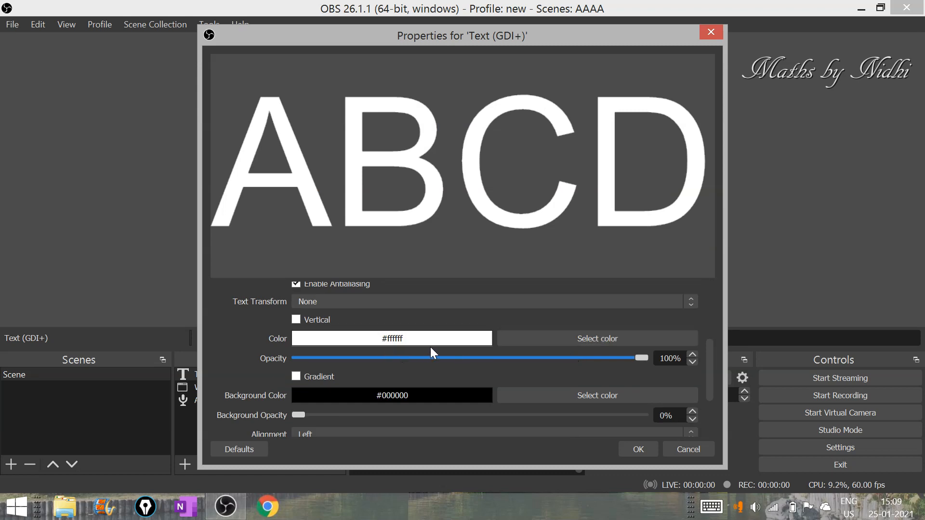
click(628, 340)
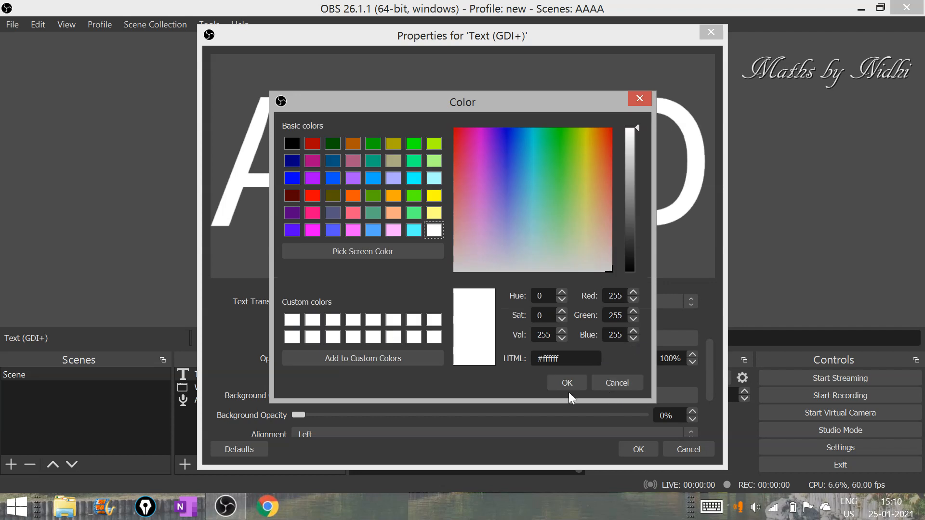
click(566, 387)
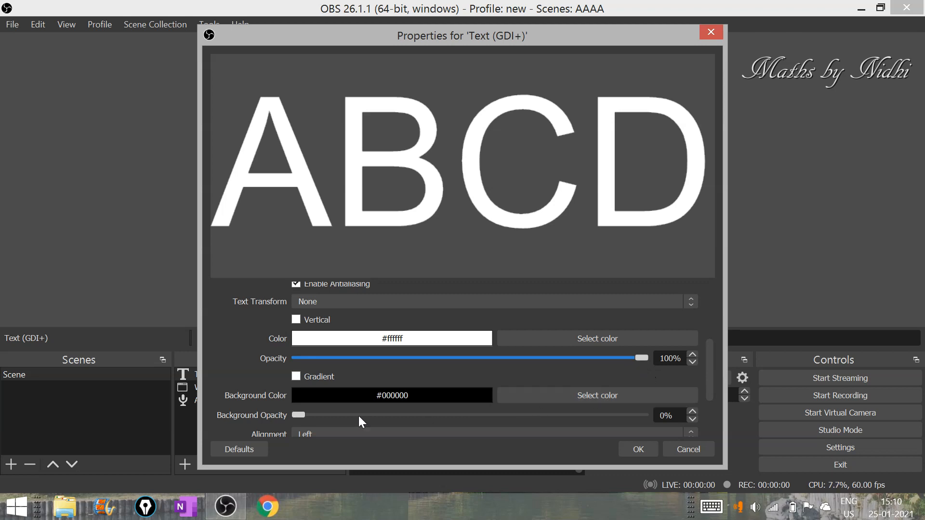
- Review the vertical alignment choices, keep Top, and accept the text source's properties
scroll(462, 410, down, 3)
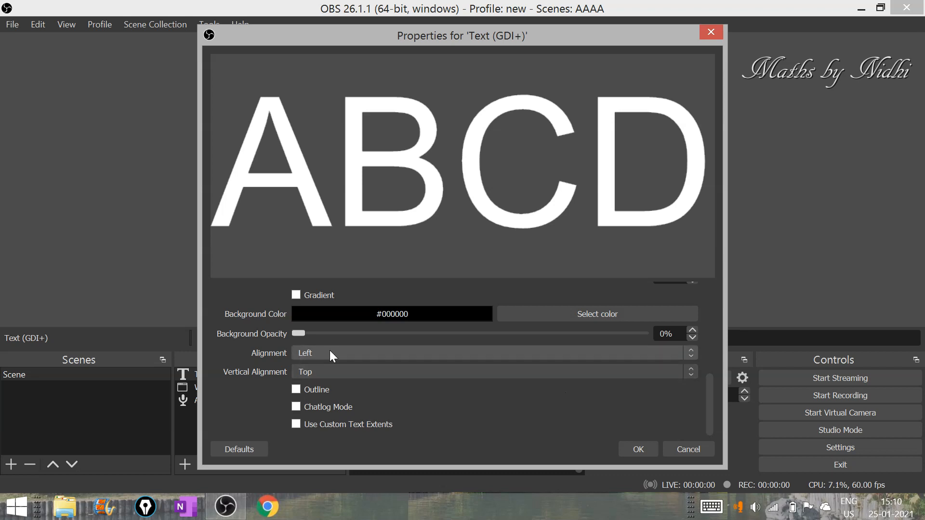
click(343, 374)
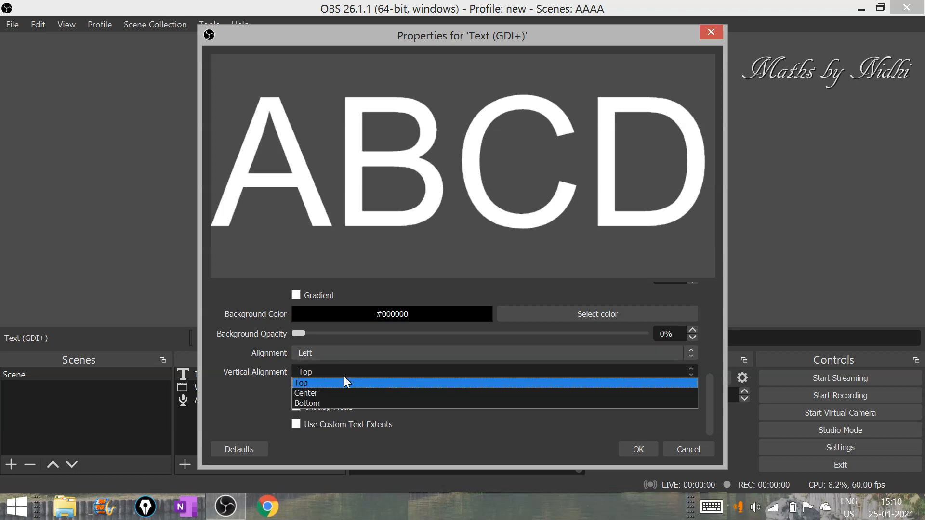
click(448, 436)
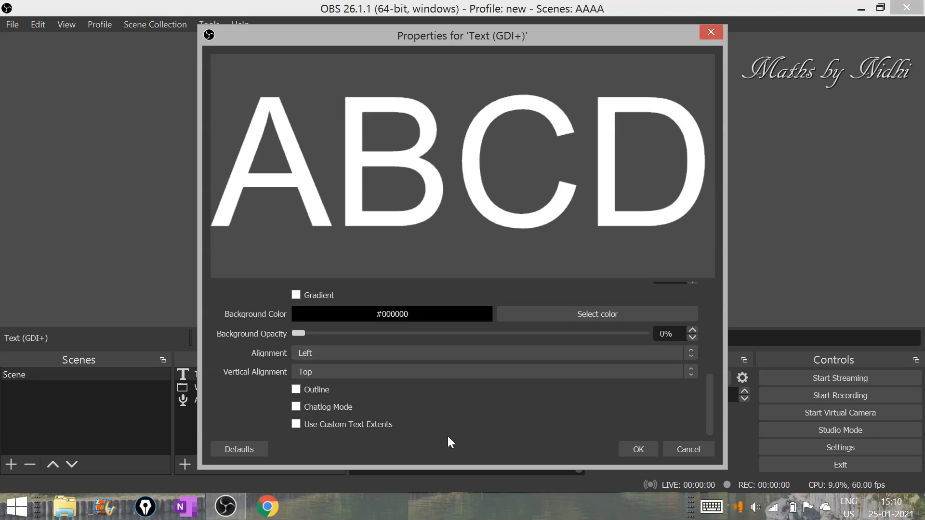
click(639, 449)
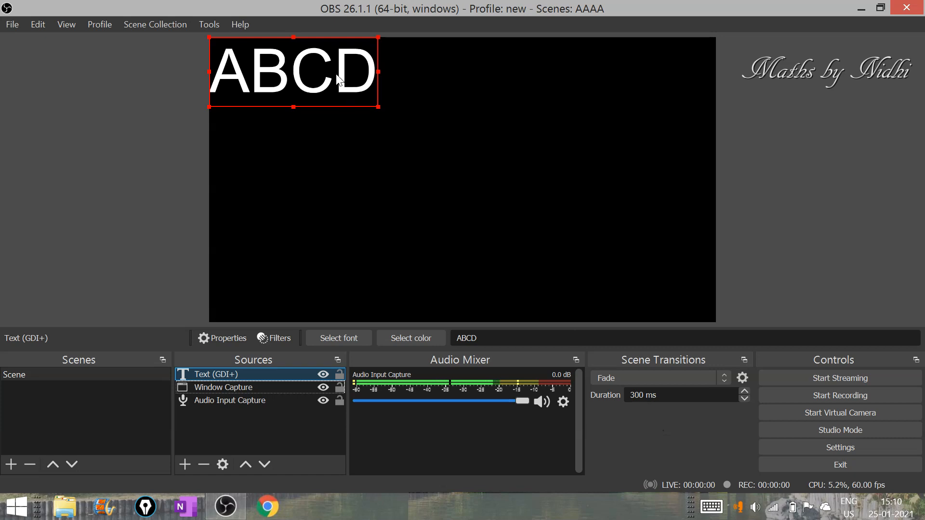
- Shrink the ABCD text to about half its size and move it to the lower-left corner of the canvas
click(377, 108)
drag(376, 108, 299, 70)
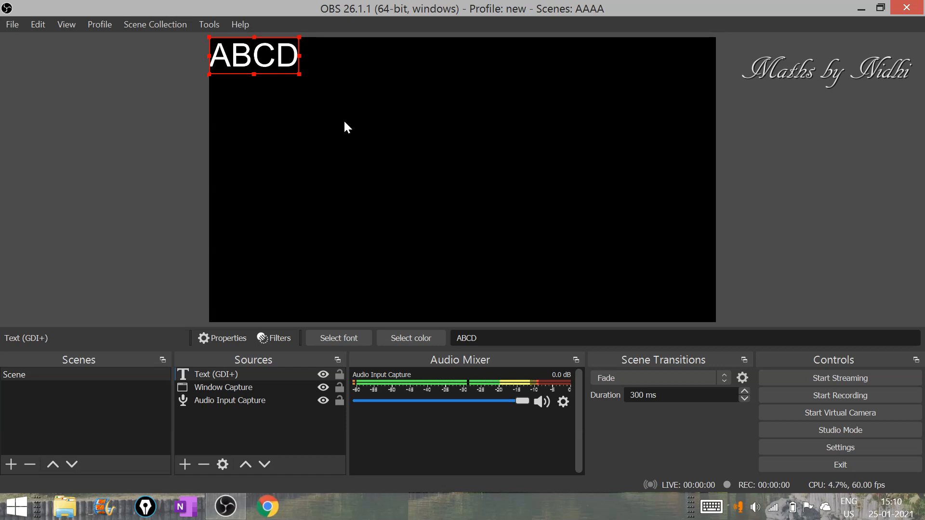
drag(248, 55, 272, 298)
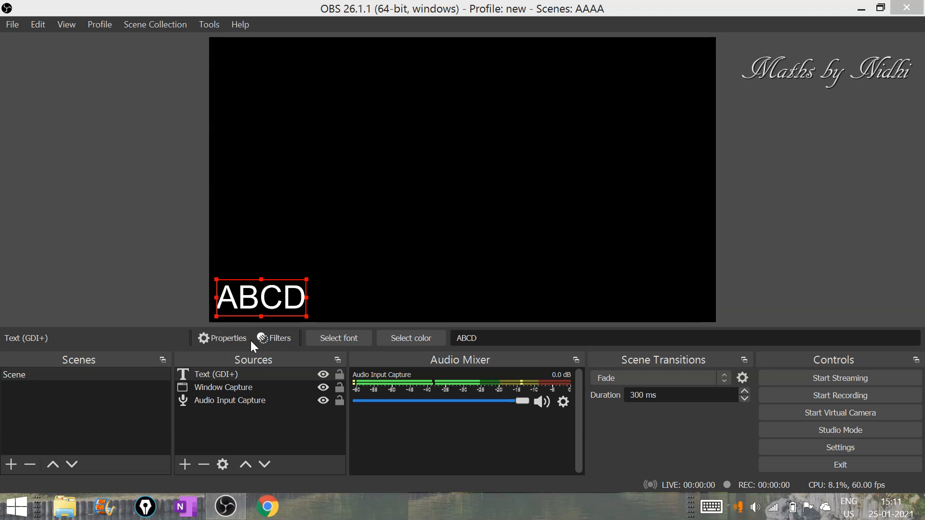
- Add a Scroll effect filter to the ABCD text source, keeping the default filter name
click(280, 338)
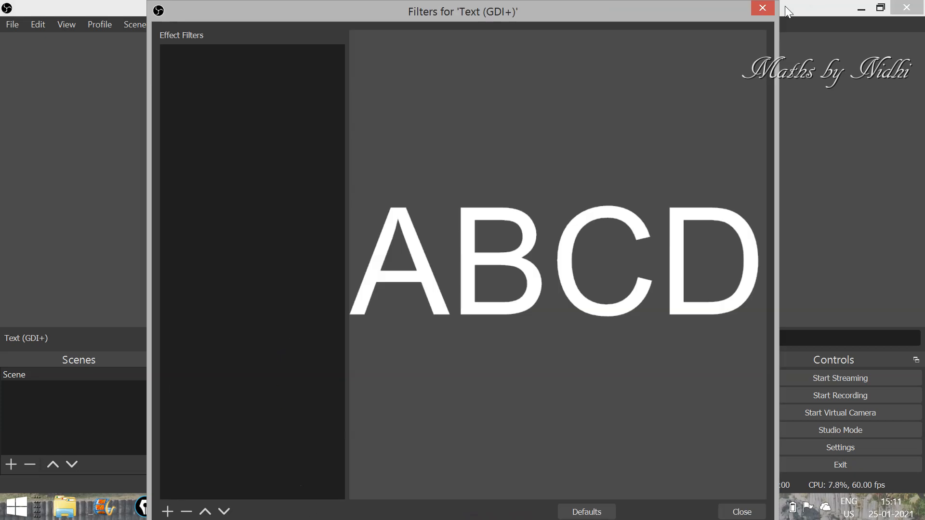
click(767, 11)
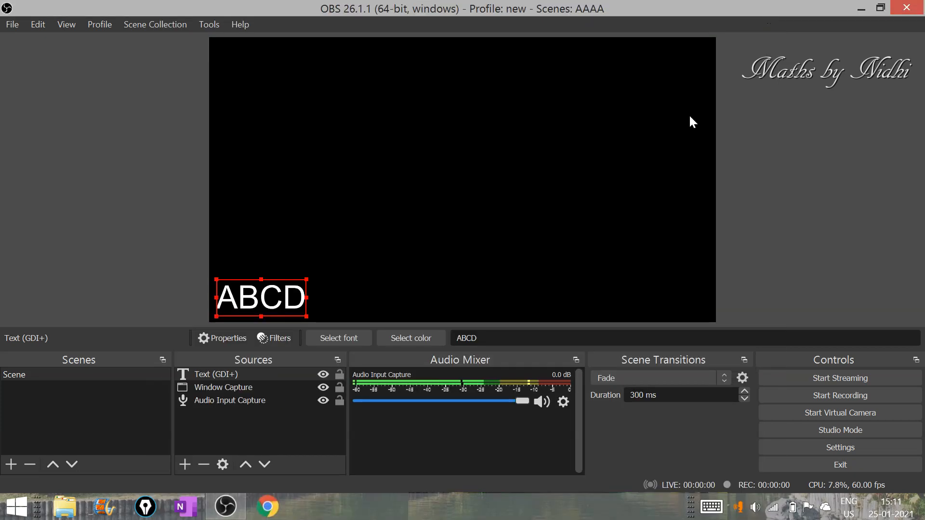
right_click(254, 298)
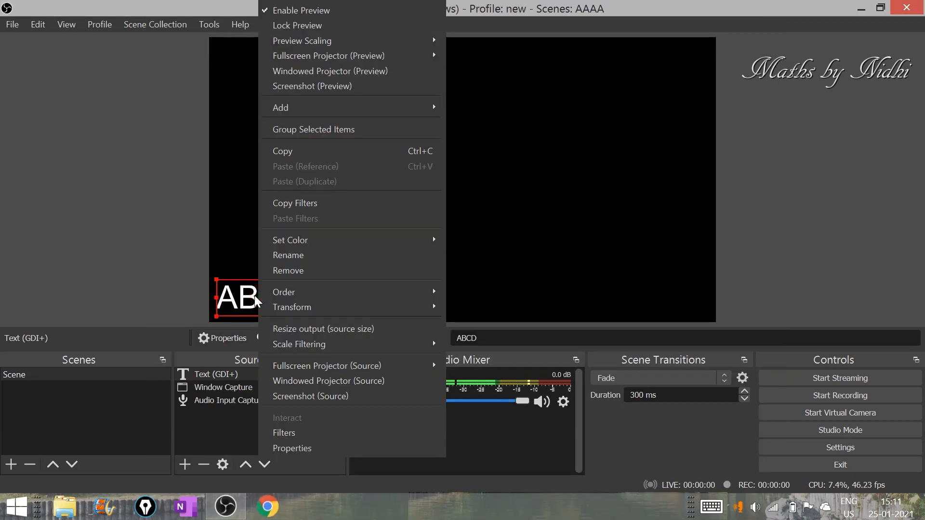
click(294, 432)
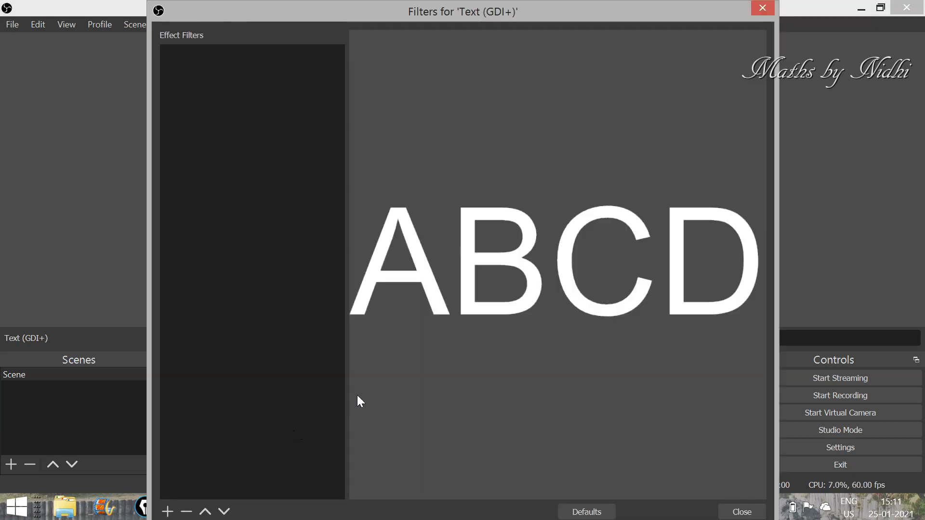
click(168, 511)
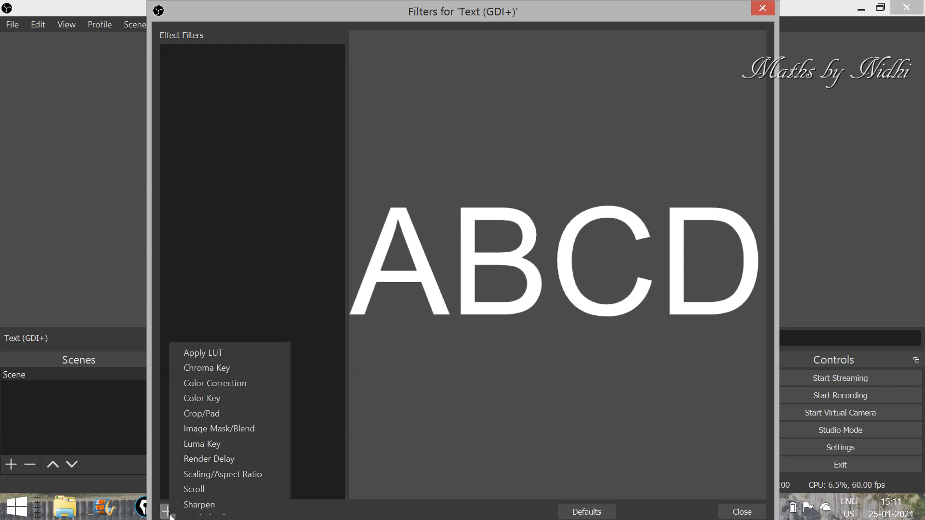
click(203, 489)
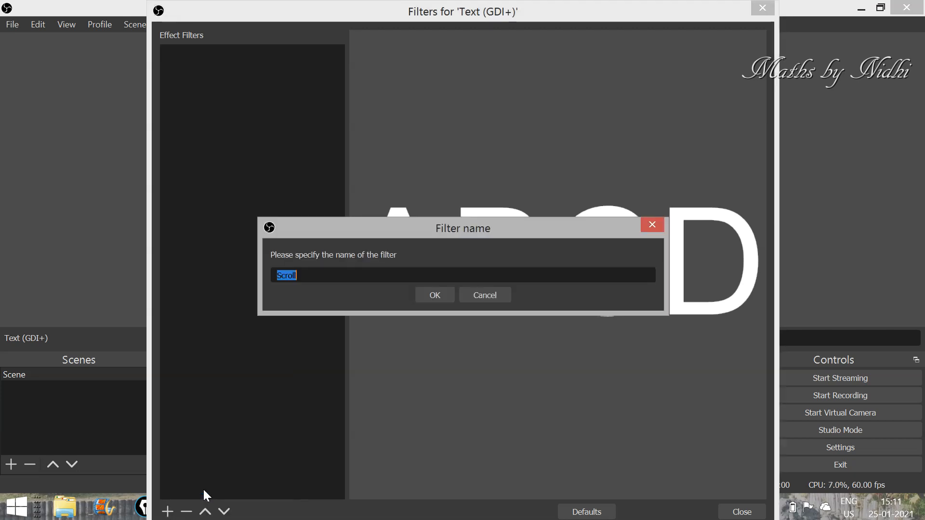
click(433, 300)
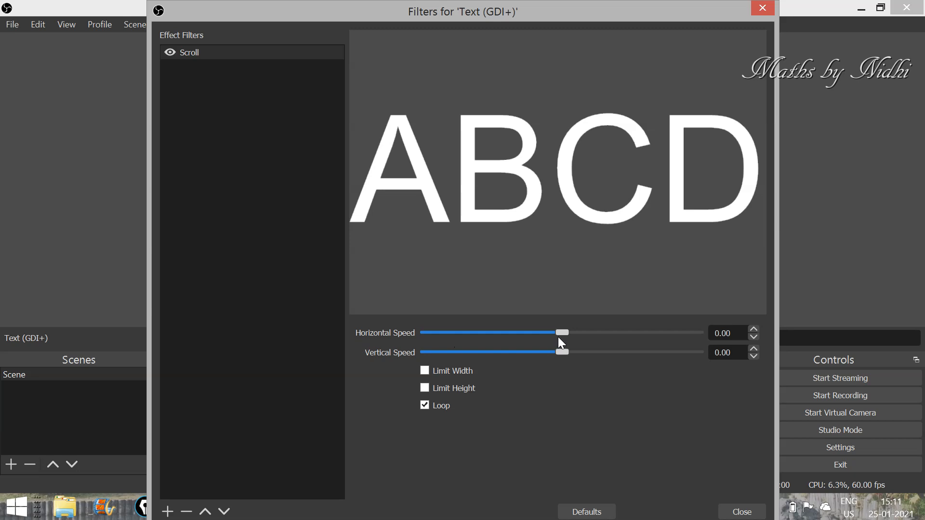
- Try the Scroll filter with a horizontal speed of 20 and a vertical speed of -4
mouse_move(560, 334)
mouse_down()
mouse_move(669, 348)
mouse_move(458, 338)
mouse_move(559, 342)
mouse_up()
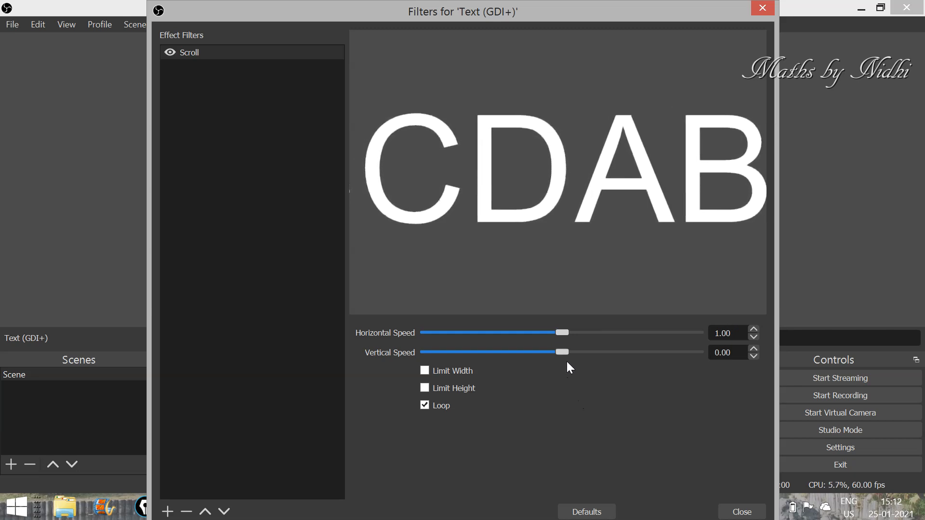
mouse_move(561, 353)
mouse_down()
mouse_move(635, 357)
mouse_move(460, 352)
mouse_move(559, 354)
mouse_up()
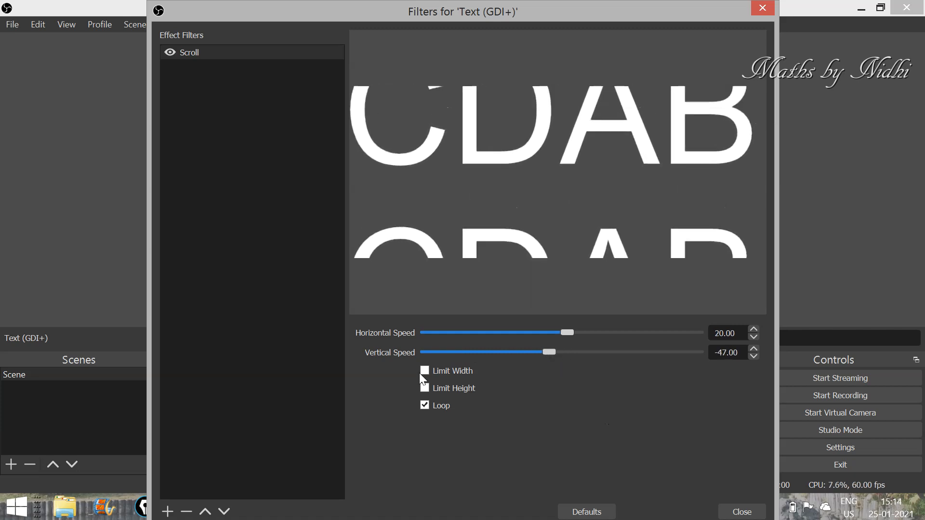
drag(551, 358, 565, 358)
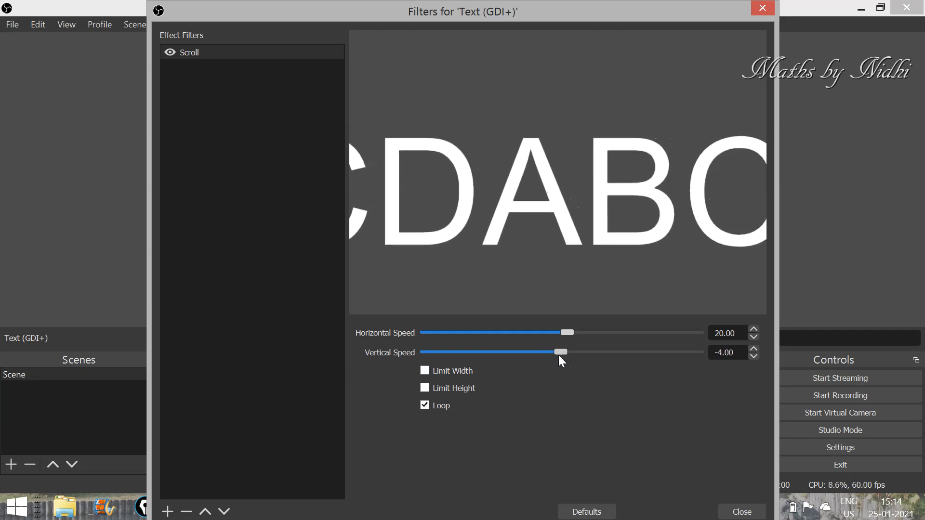
- Switch the Scroll filter's Loop option off and on twice to compare the effect, leaving it enabled
click(425, 406)
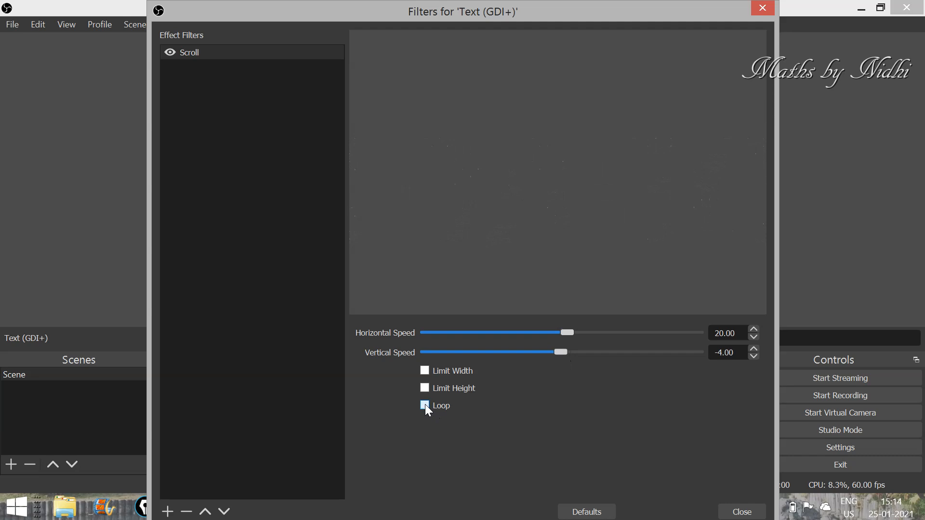
click(426, 406)
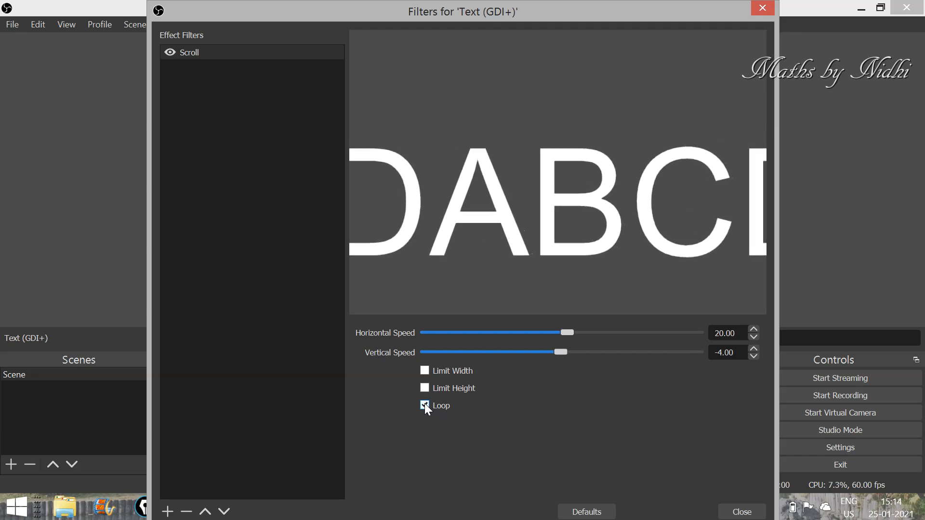
click(425, 407)
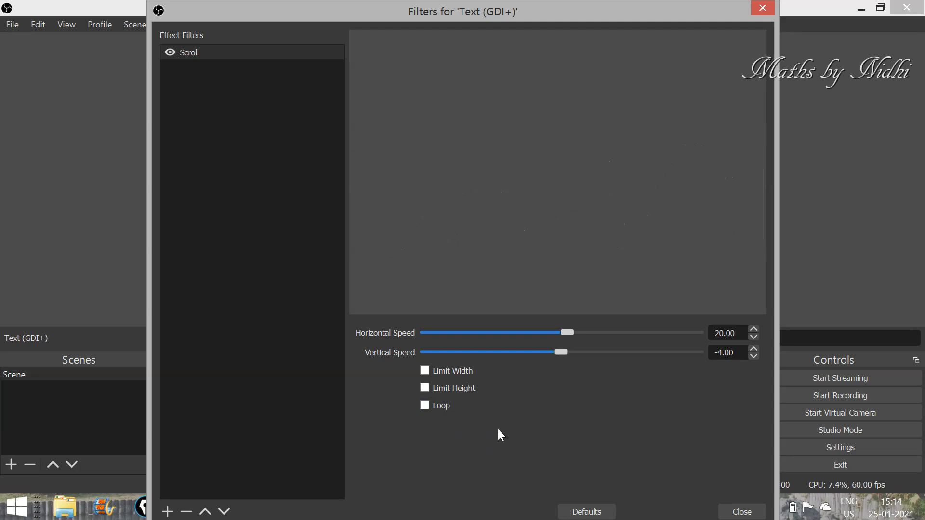
click(424, 406)
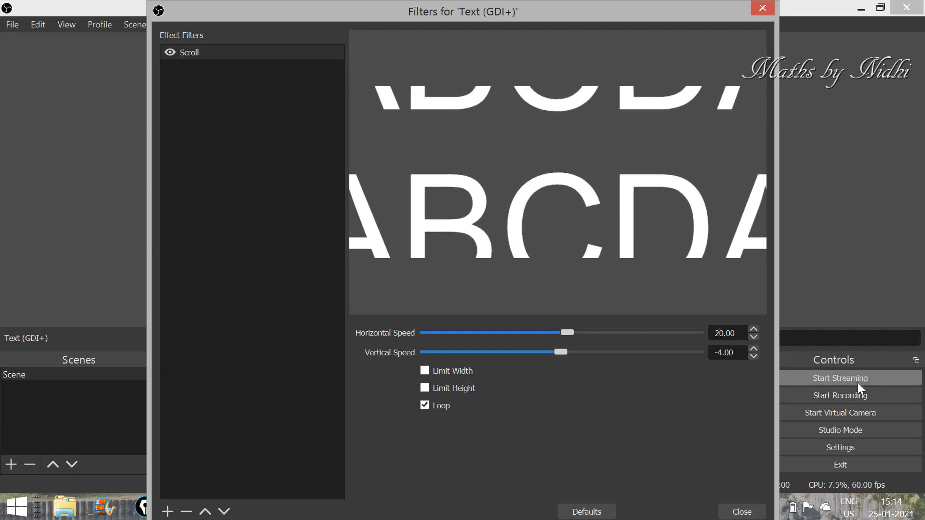
- Reset the Scroll filter's horizontal and vertical speeds to 0 and close the filter settings
key(BackSpace)
click(718, 351)
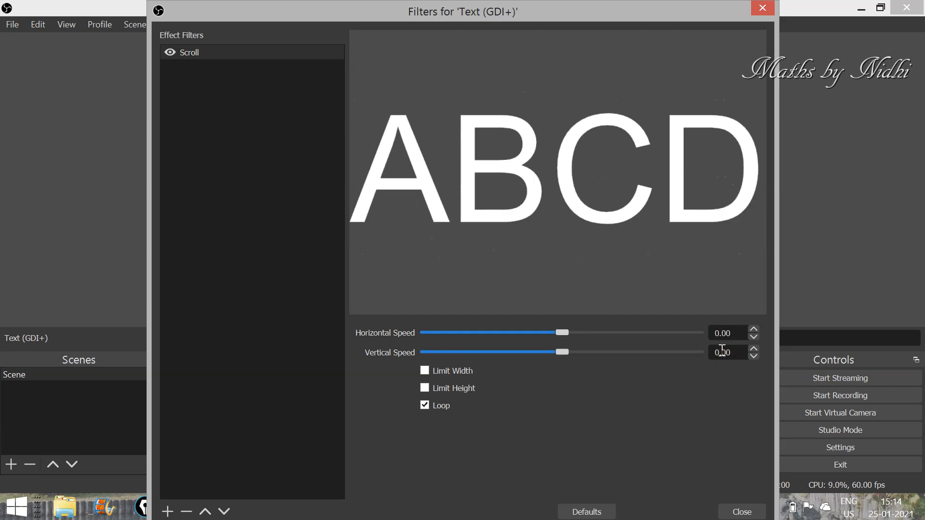
click(745, 511)
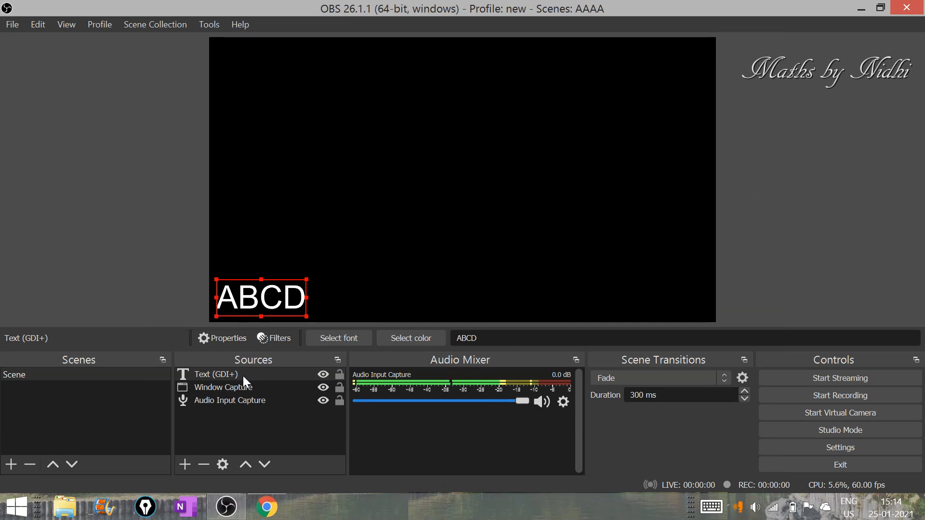
- Pad the ABCD text with spaces before and after it in the text source's properties
click(219, 338)
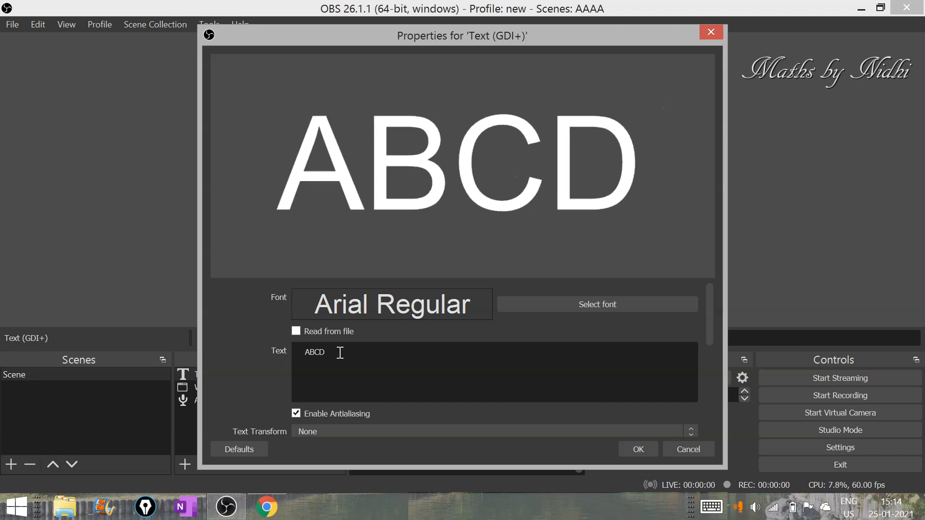
click(633, 448)
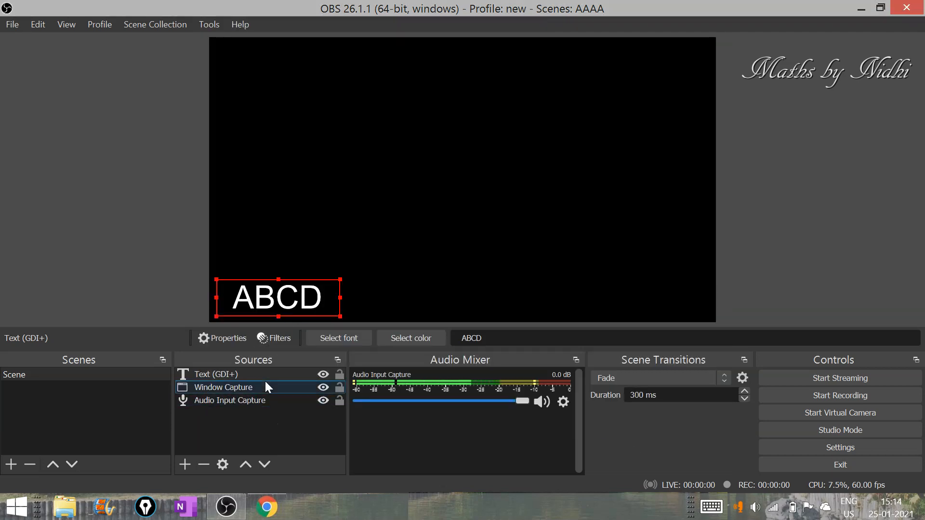
- Set the text source's Scroll filter to a horizontal speed of 221 with Loop enabled, and close the filter settings
click(270, 338)
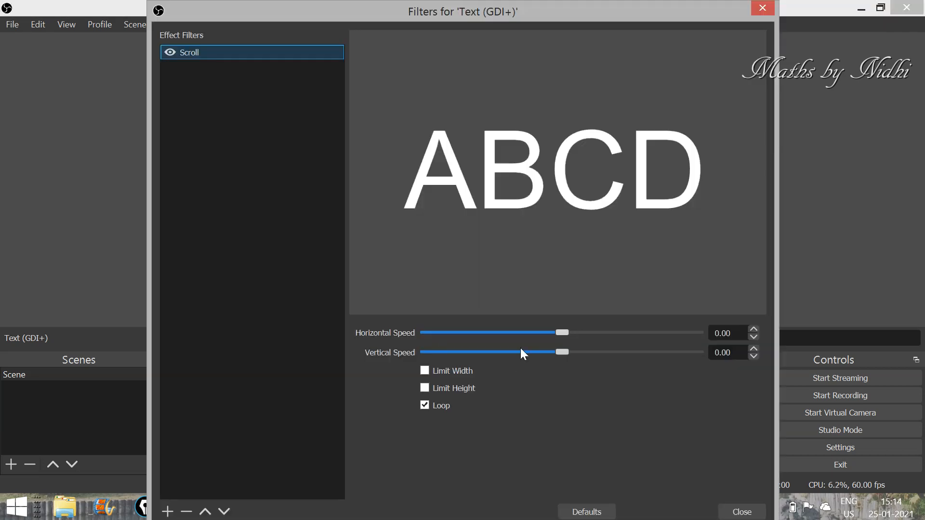
drag(563, 331, 617, 334)
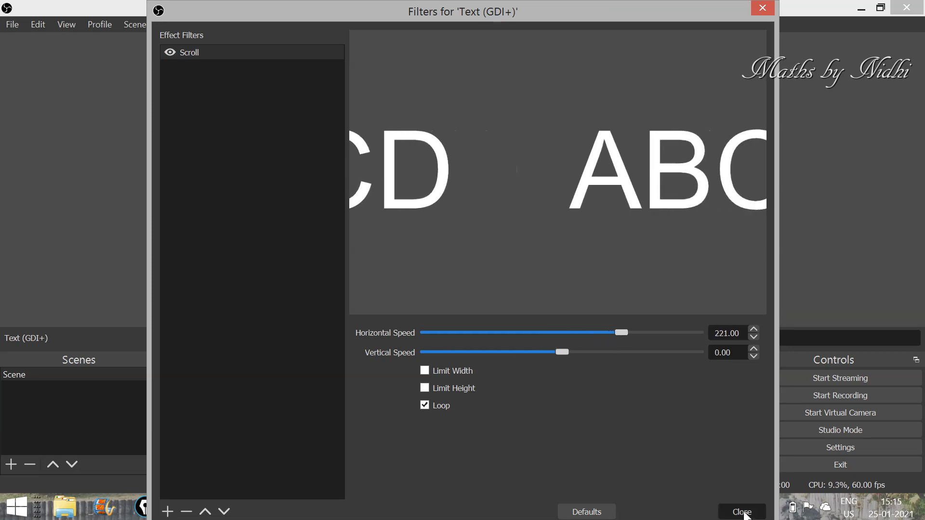
click(741, 512)
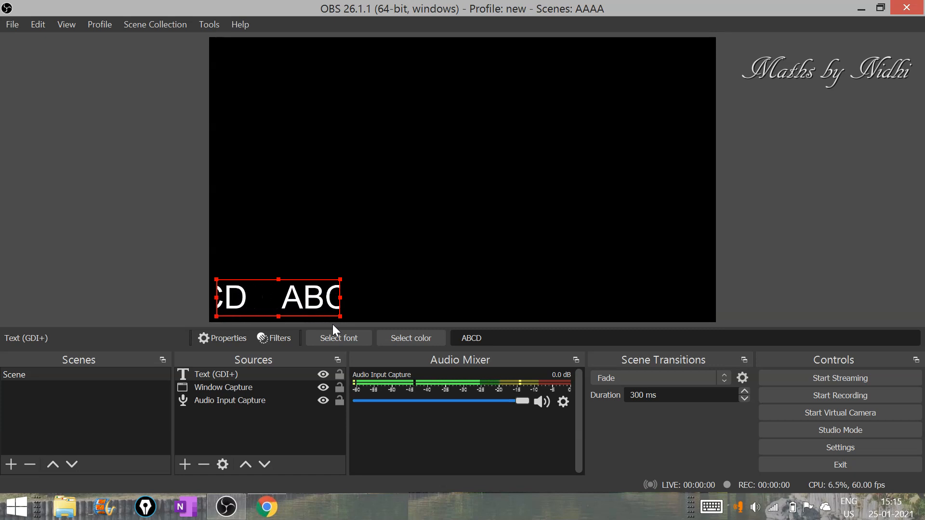
- Widen the ABCD text with more spaces until it spans the canvas width, and align it with the canvas's lower-left corner
click(235, 375)
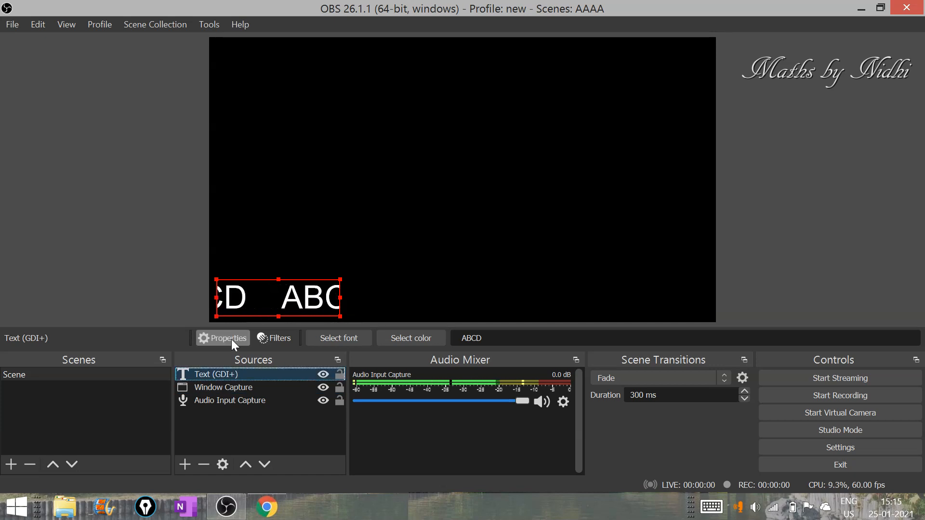
click(232, 339)
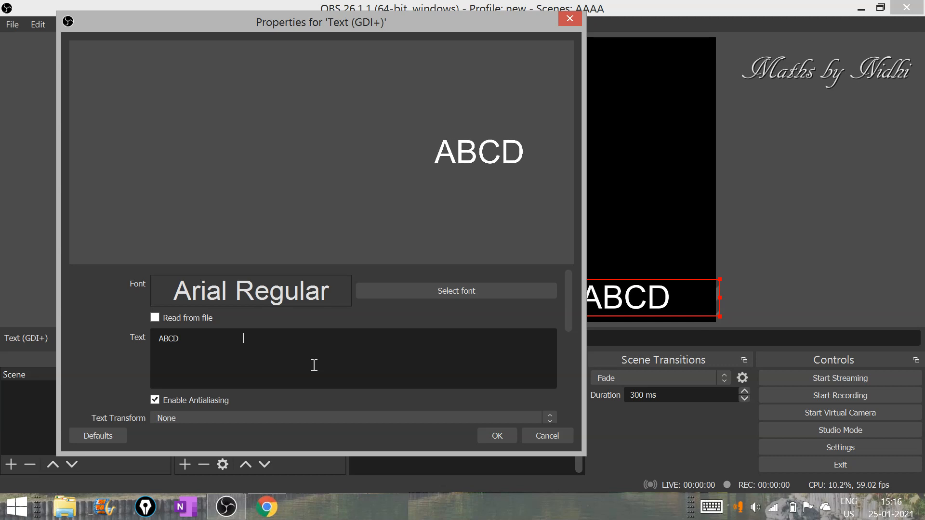
click(497, 435)
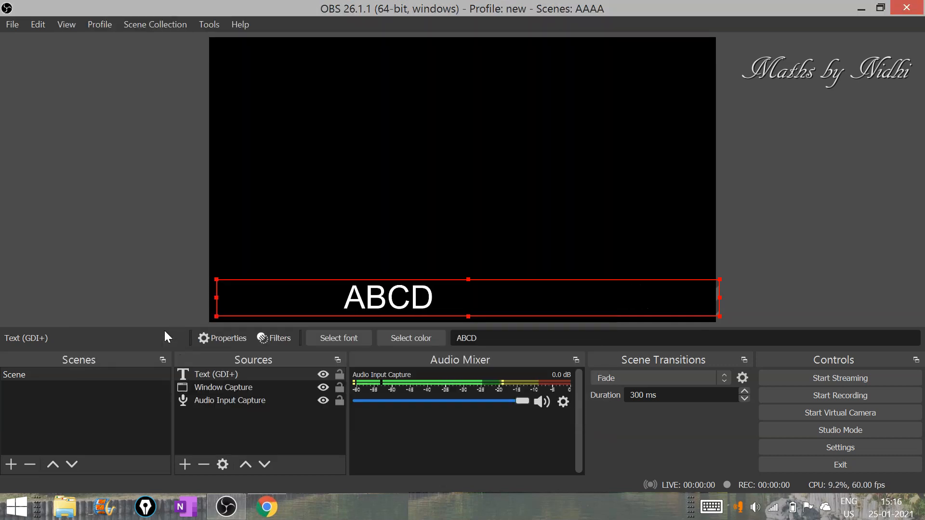
drag(461, 300, 451, 302)
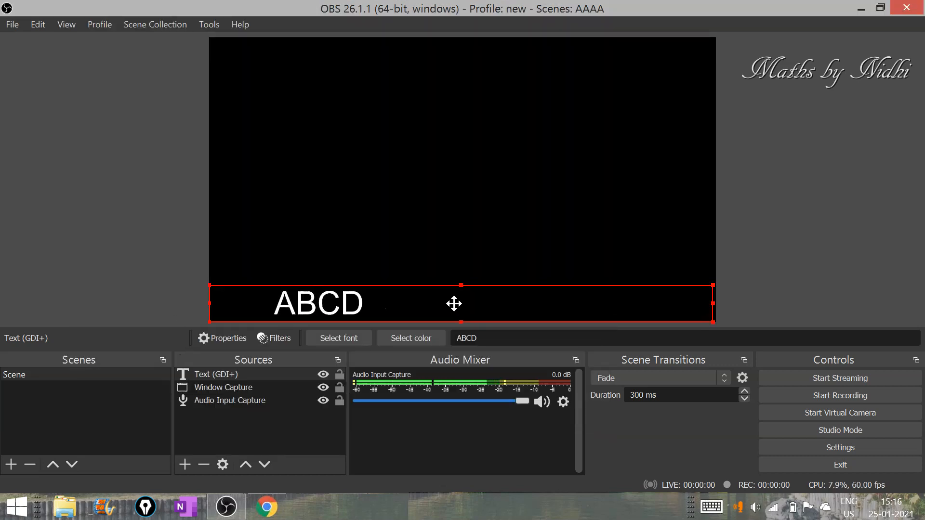